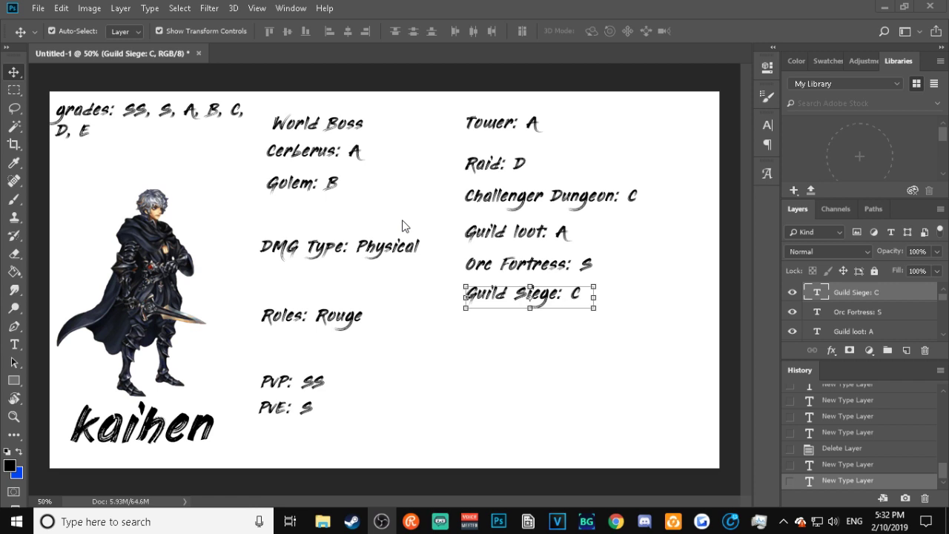
- Add a new text box in the empty area below the Guild Siege line, reading "Arena: S"
{"action": "left_click", "coordinate": [515, 376]}
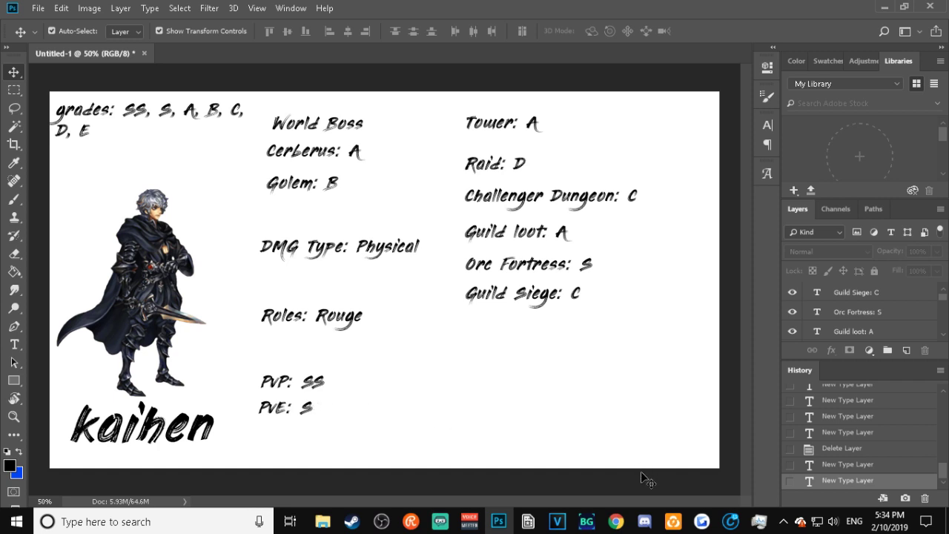
{"action": "mouse_move", "coordinate": [647, 524]}
{"action": "left_click", "coordinate": [14, 361]}
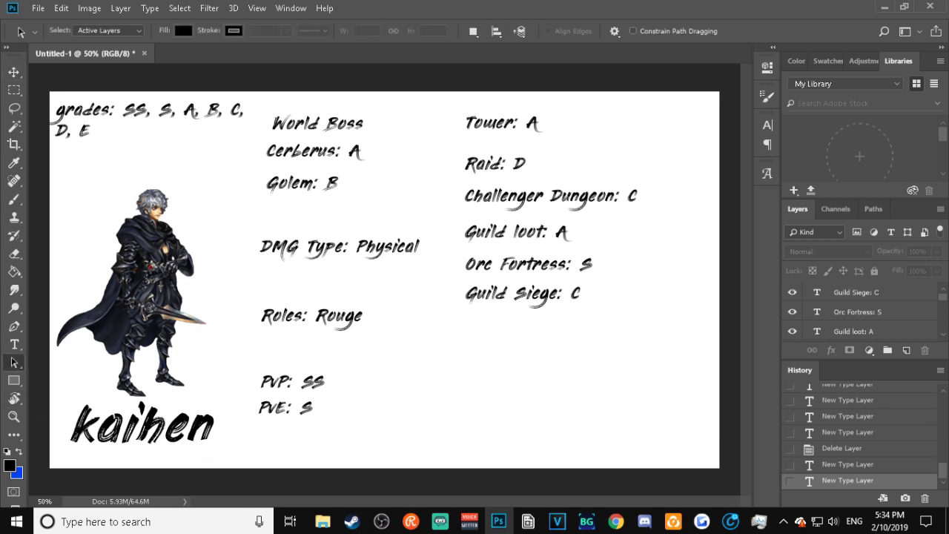
{"action": "left_click", "coordinate": [14, 344]}
{"action": "left_click_drag", "start_coordinate": [430, 347], "coordinate": [557, 375]}
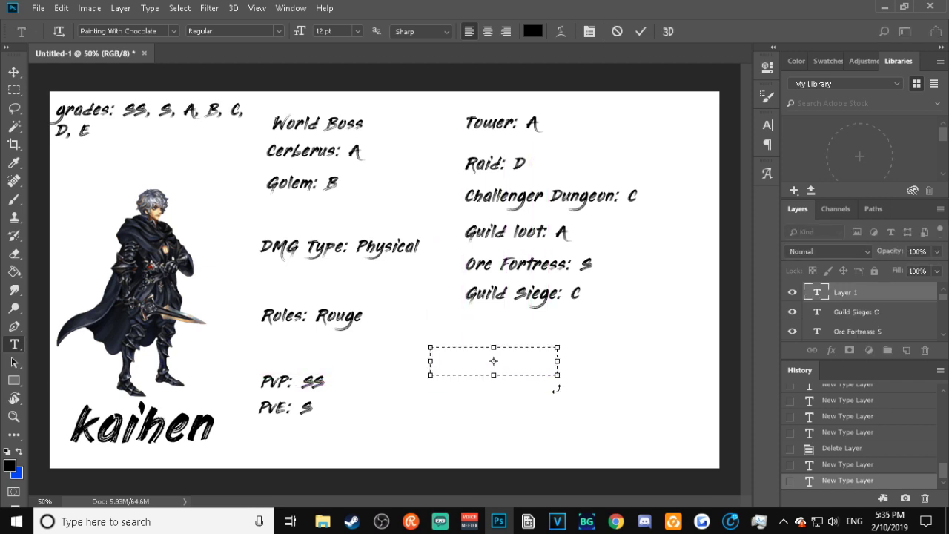
{"action": "type", "text": "Arena: S"}
- Extend the Arena text box downward and add a second line reading "League: A"
{"action": "left_click_drag", "start_coordinate": [493, 375], "coordinate": [500, 426]}
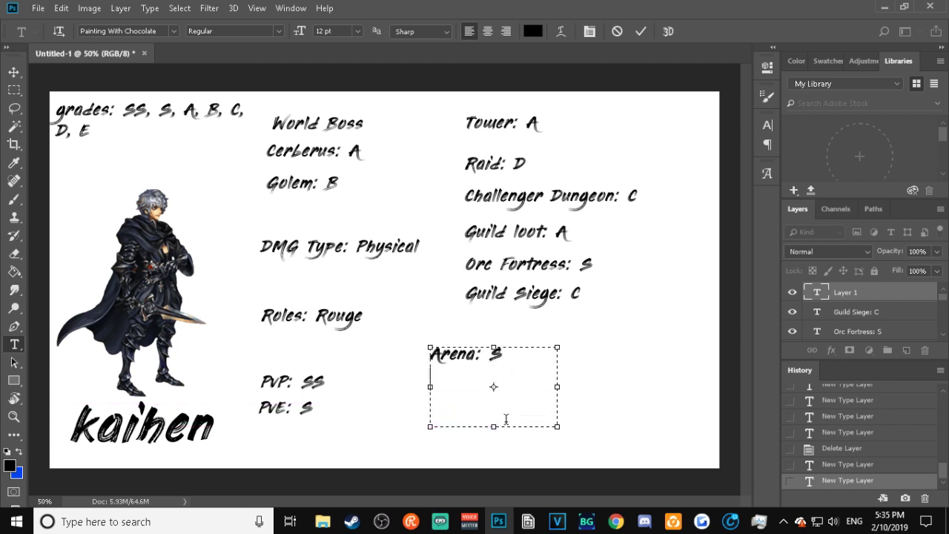
{"action": "type", "text": "League:"}
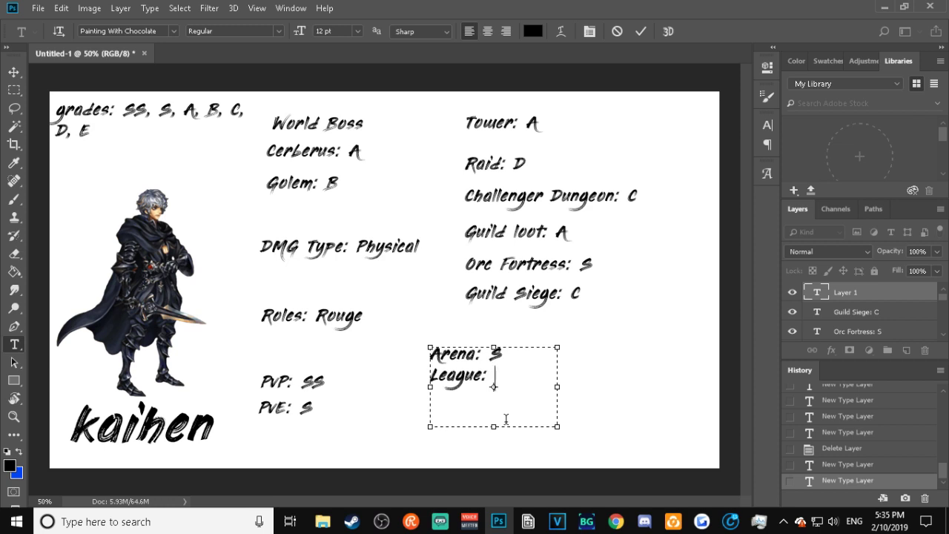
{"action": "type", "text": "A"}
{"action": "key", "text": "Return"}
- Start a third line in the text box with "Guild:", using a capital G followed by a lowercase u
{"action": "type", "text": "GUild"}
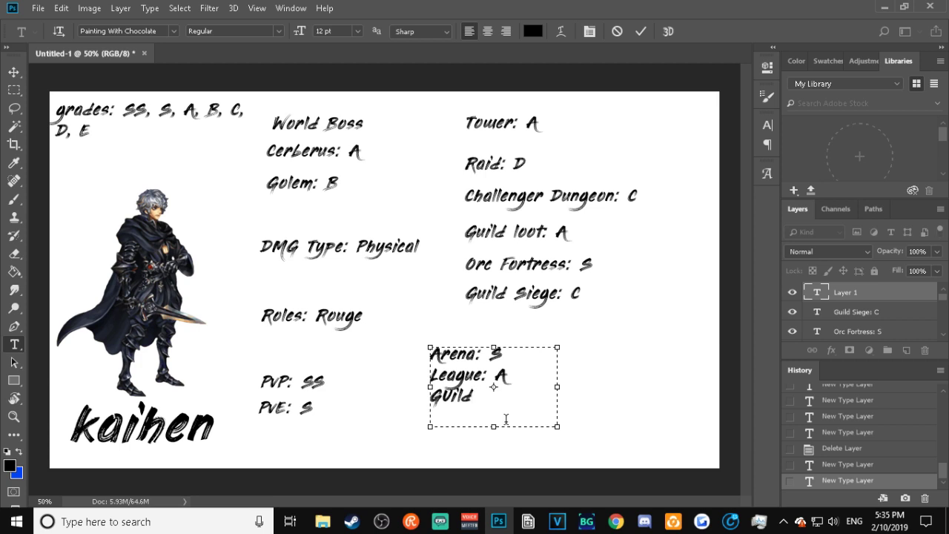
{"action": "key", "text": "Left"}
{"action": "key", "text": "Left"}
{"action": "key", "text": "Left"}
{"action": "key", "text": "Left"}
{"action": "key", "text": "BackSpace"}
{"action": "type", "text": "u"}
{"action": "key", "text": "Right"}
{"action": "key", "text": "Right"}
{"action": "key", "text": "Right"}
{"action": "key", "text": "Right"}
{"action": "type", "text": ":"}
- Complete the third line so it reads "Guild takeover: A", and widen the text box
{"action": "key", "text": "Left"}
{"action": "key", "text": "Left"}
{"action": "type", "text": "toker"}
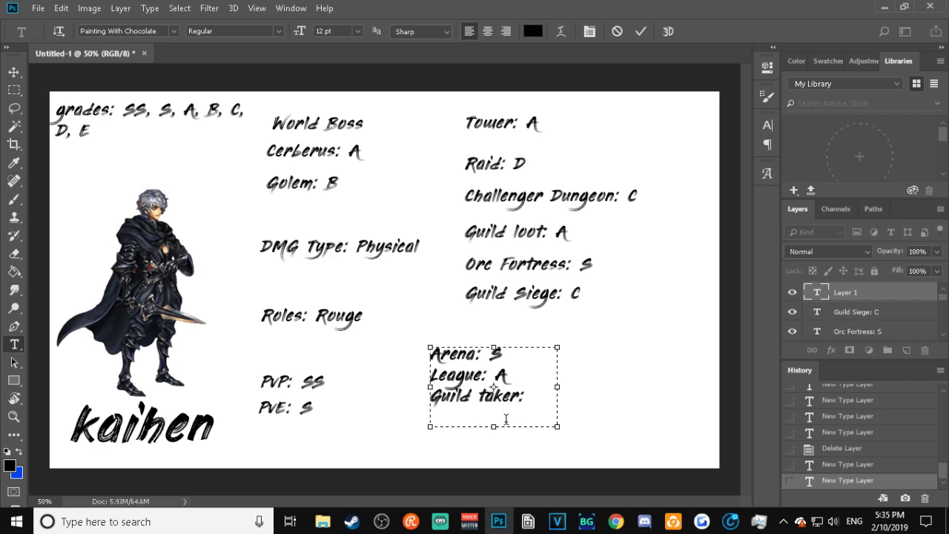
{"action": "key", "text": "BackSpace"}
{"action": "type", "text": "d"}
{"action": "key", "text": "BackSpace"}
{"action": "type", "text": "over"}
{"action": "key", "text": "Right"}
{"action": "type", "text": "A"}
{"action": "left_click_drag", "start_coordinate": [563, 381], "coordinate": [599, 387]}
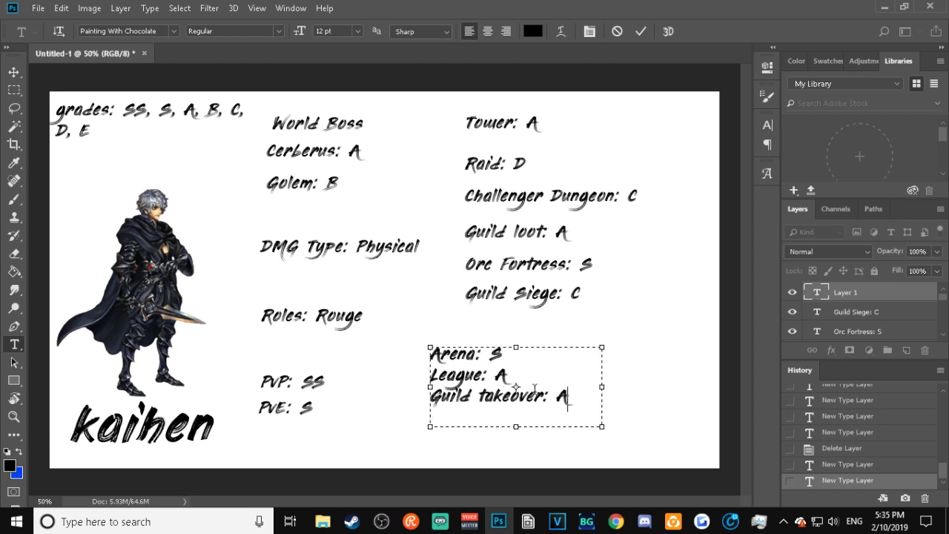
- Move the Arena, League and Guild takeover text block to the canvas's lower-right area and recolour all its text red
{"action": "left_click_drag", "start_coordinate": [509, 333], "coordinate": [540, 301]}
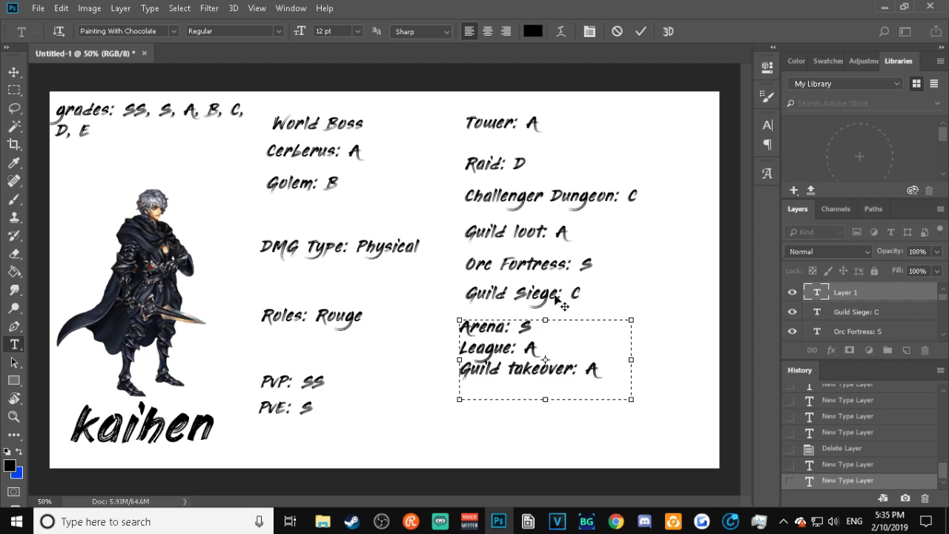
{"action": "left_click_drag", "start_coordinate": [593, 297], "coordinate": [631, 344]}
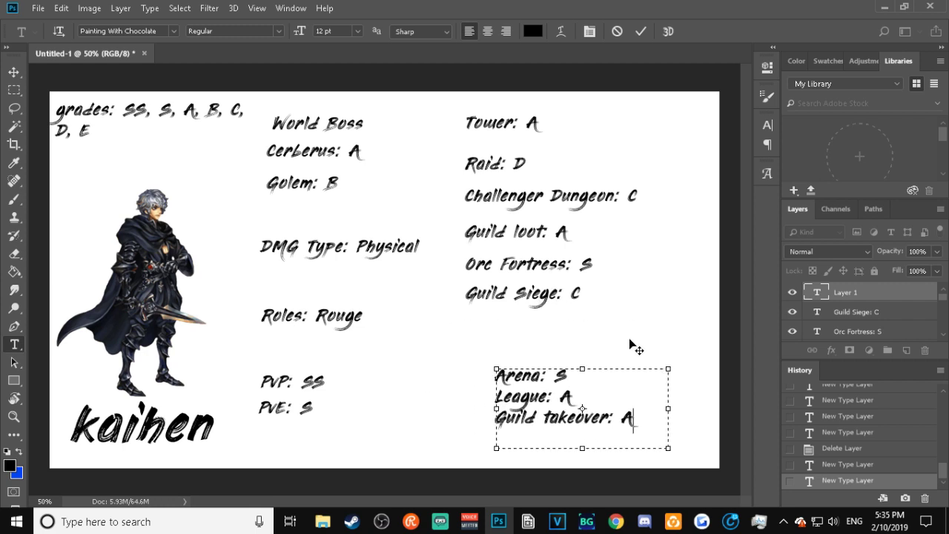
{"action": "key", "text": "ctrl+a"}
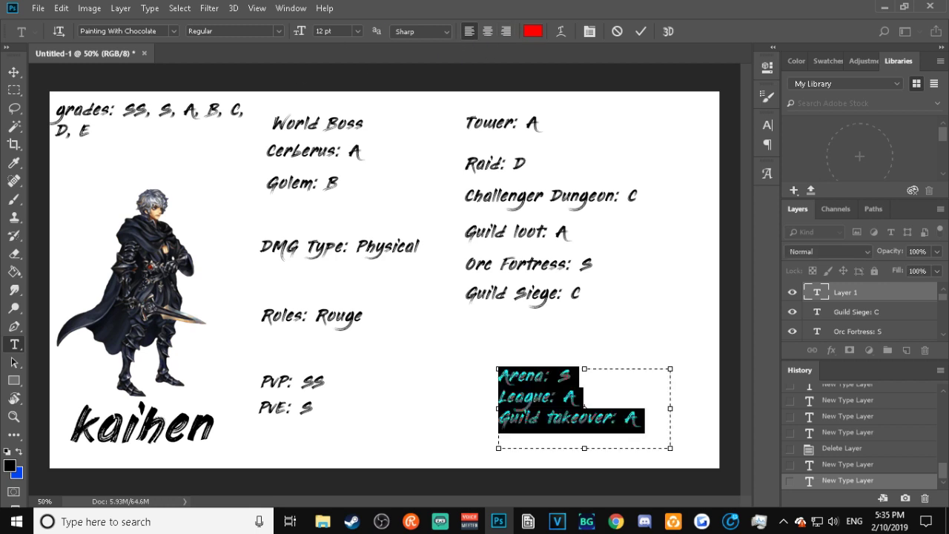
{"action": "left_click", "coordinate": [489, 381]}
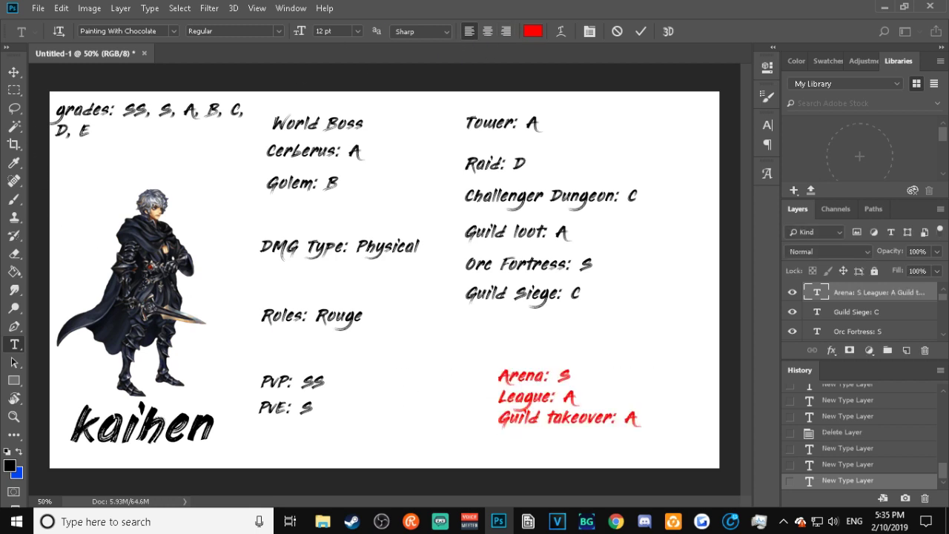
{"action": "left_click", "coordinate": [13, 71]}
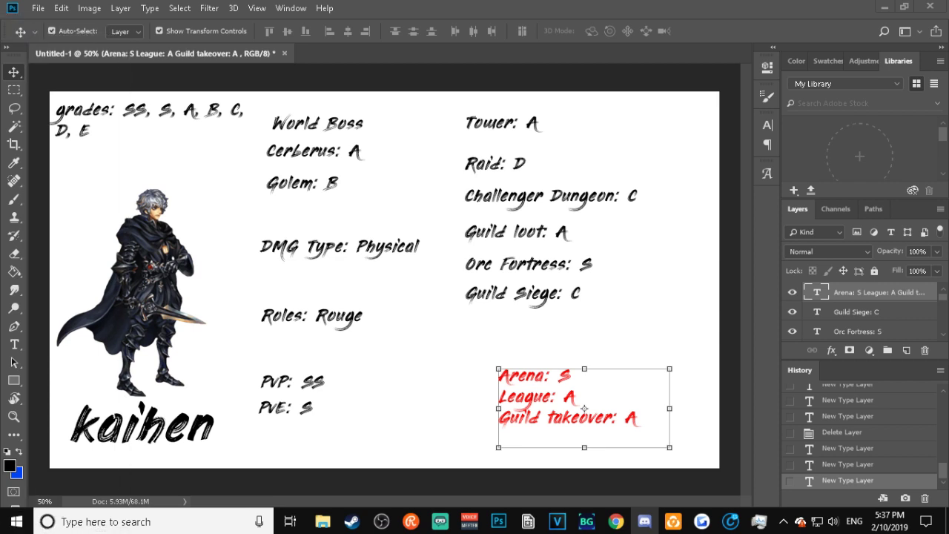
- Switch to Discord, view the tier-list-talk-room channel in the Dragon Blaze category, and return to Photoshop
{"action": "left_click", "coordinate": [644, 521]}
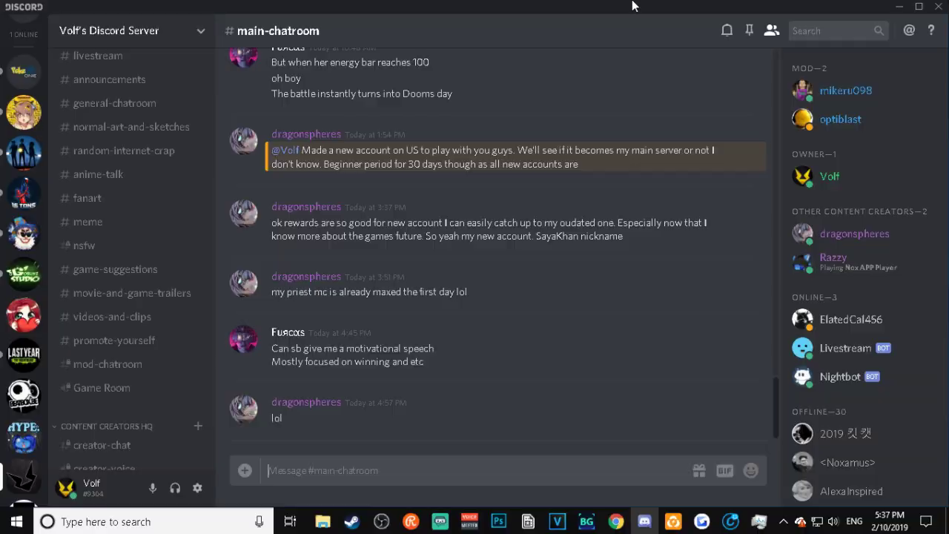
{"action": "scroll", "coordinate": [112, 380], "scroll_direction": "down", "scroll_amount": 4}
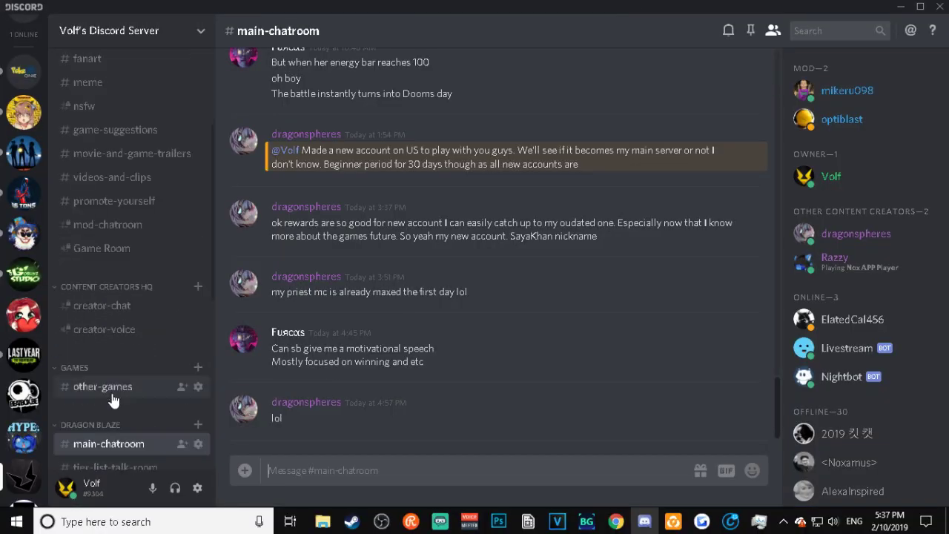
{"action": "left_click", "coordinate": [141, 260]}
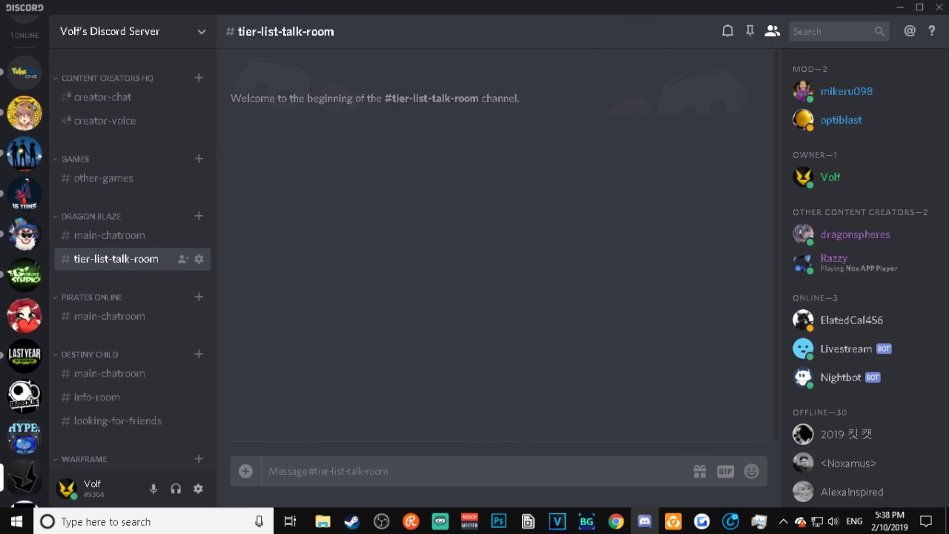
{"action": "key", "text": "alt+Tab"}
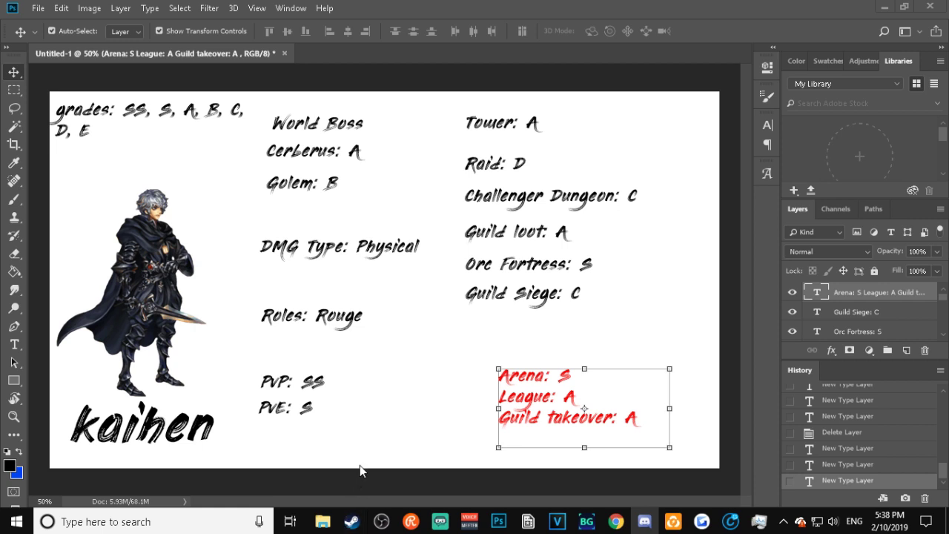